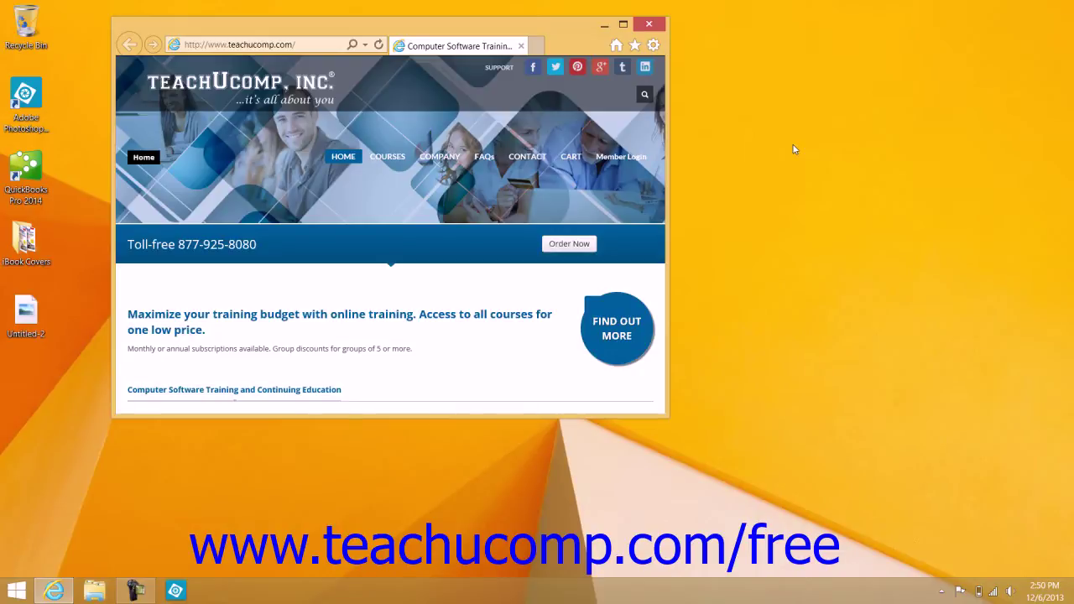
- Drag the teachUcomp browser window a little lower and to the right on the desktop
{"action": "left_click", "coordinate": [568, 30]}
{"action": "left_click_drag", "start_coordinate": [570, 33], "coordinate": [600, 73]}
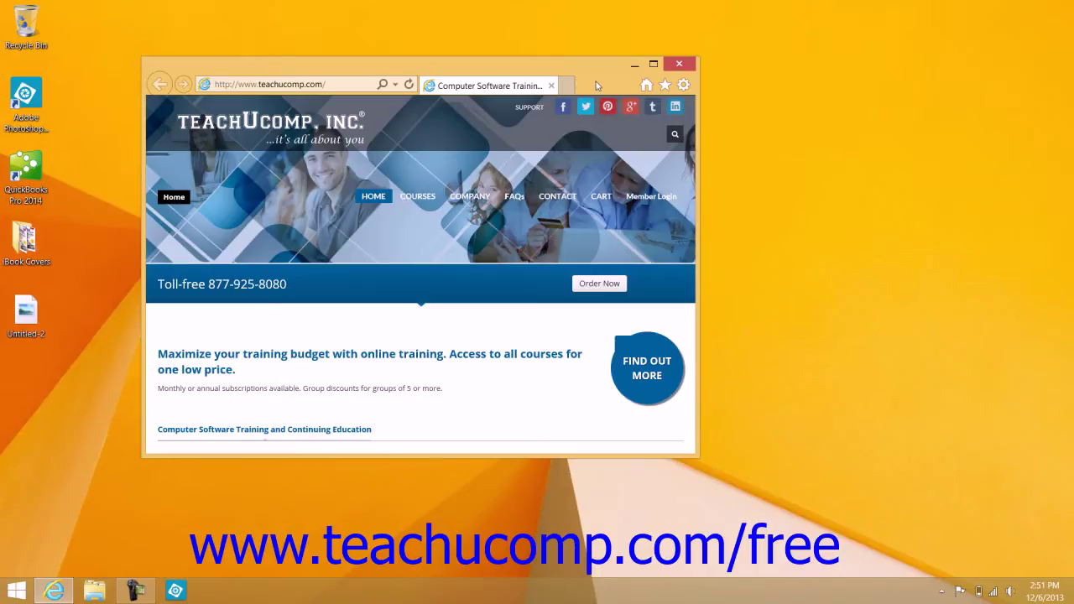
- Minimize the teachUcomp Internet Explorer window down to the taskbar
{"action": "left_click", "coordinate": [619, 65]}
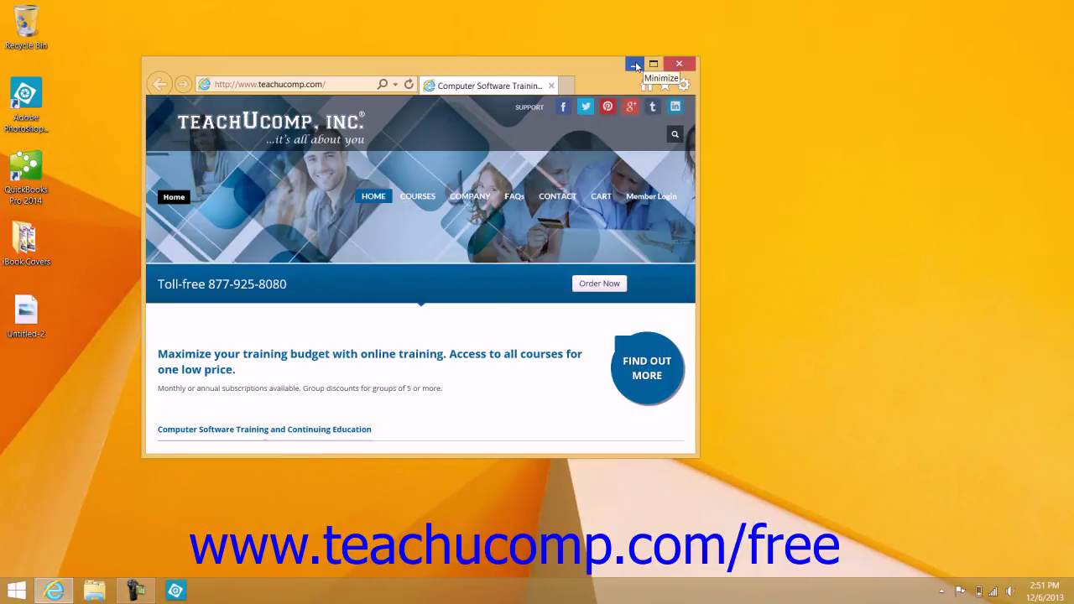
{"action": "left_click", "coordinate": [636, 66]}
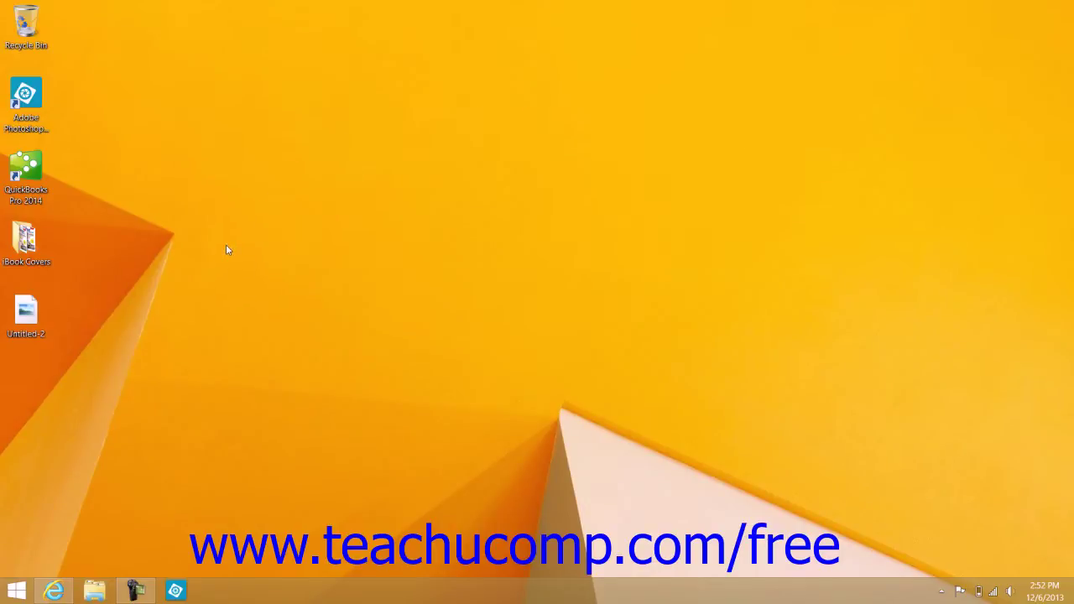
{"action": "mouse_move", "coordinate": [54, 590]}
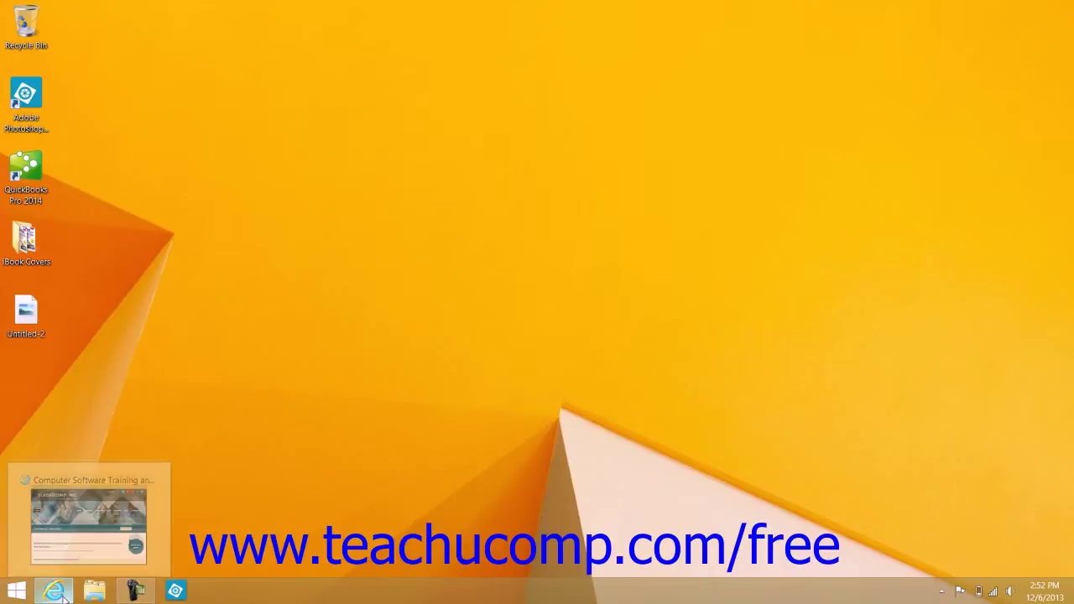
- Restore the browser from the taskbar, minimize it again, restore it, then maximize it full-screen
{"action": "left_click", "coordinate": [68, 560]}
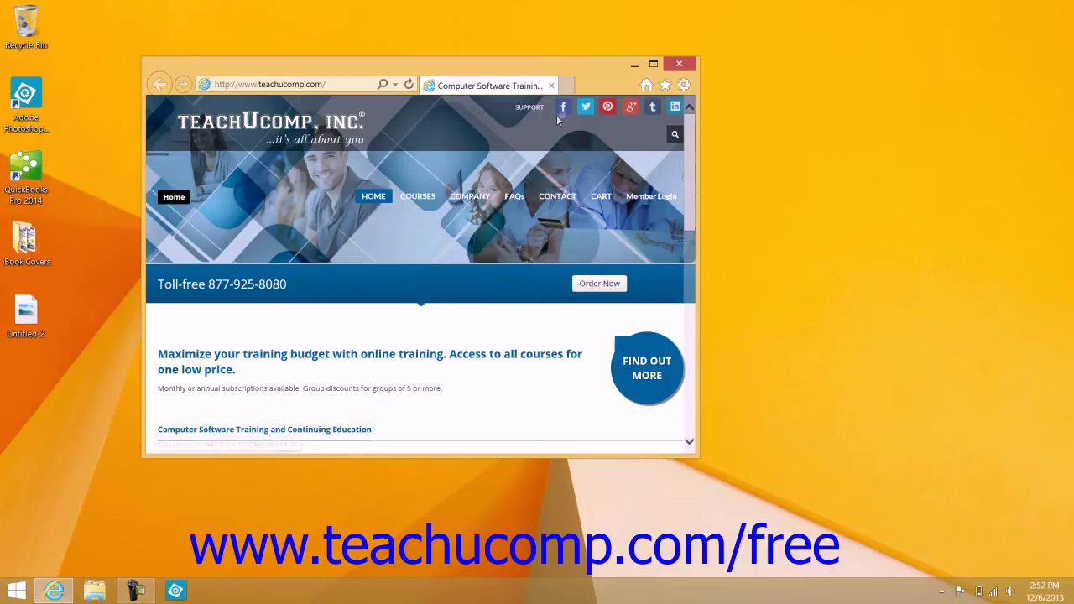
{"action": "left_click", "coordinate": [632, 67]}
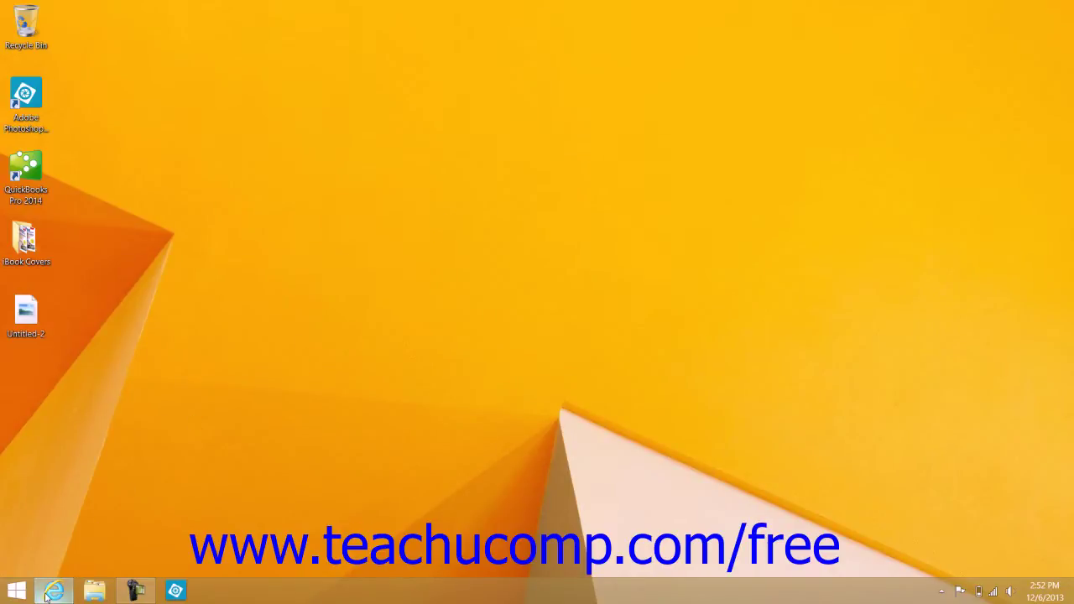
{"action": "mouse_move", "coordinate": [54, 591]}
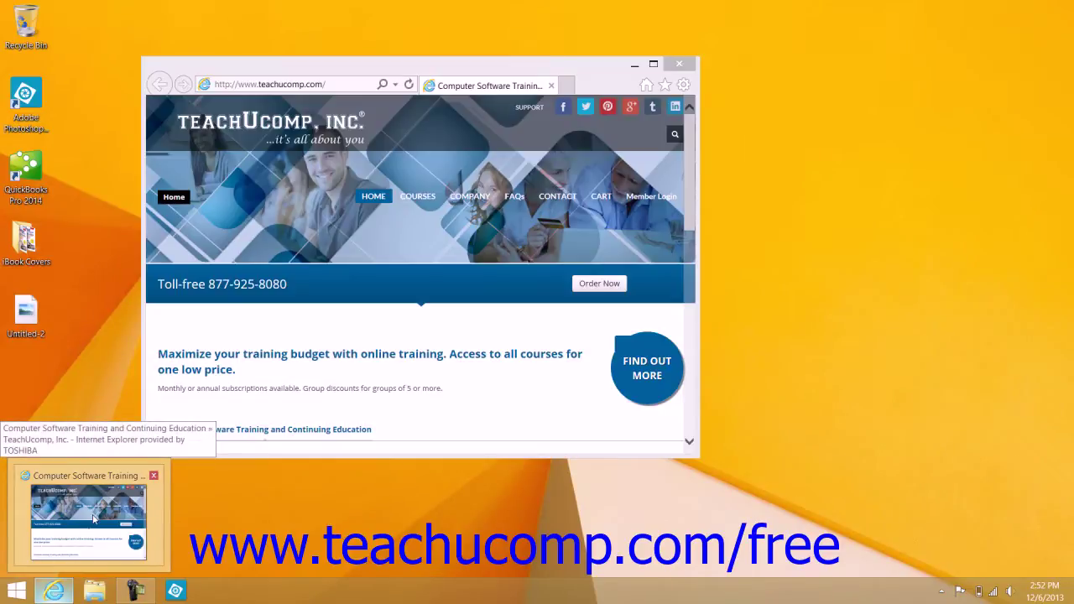
{"action": "left_click", "coordinate": [94, 518]}
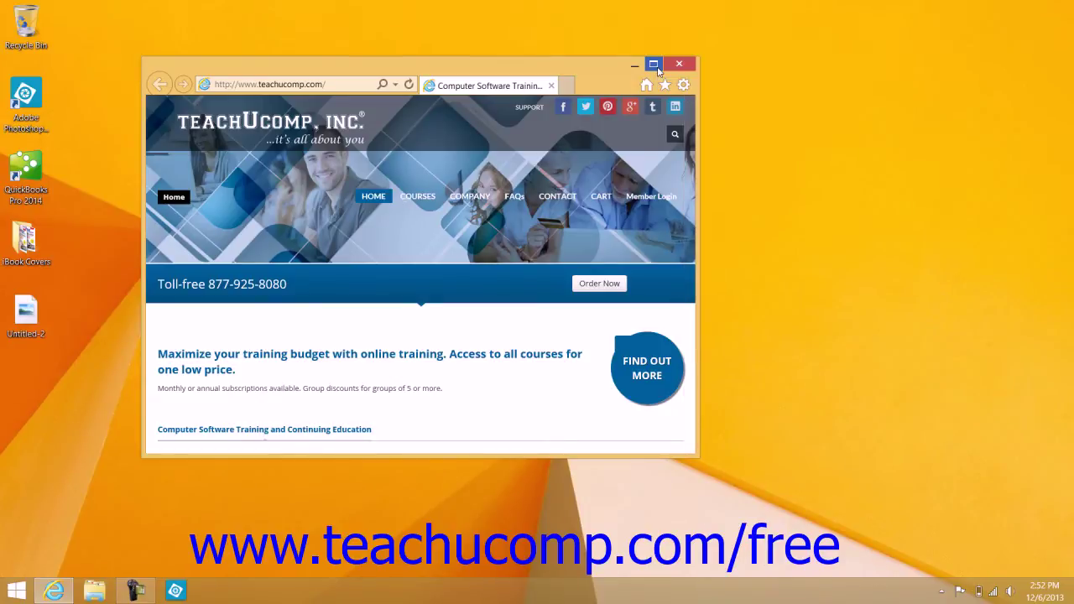
{"action": "left_click", "coordinate": [653, 64]}
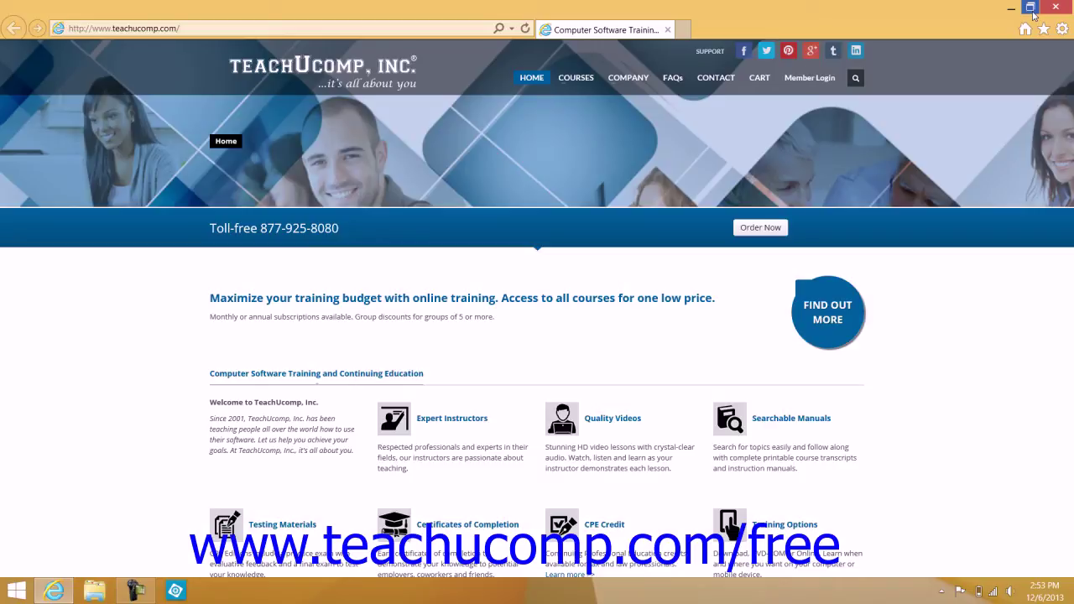
- Open This PC maximized, switch between it and the browser, then restore the browser down
{"action": "left_click", "coordinate": [91, 594]}
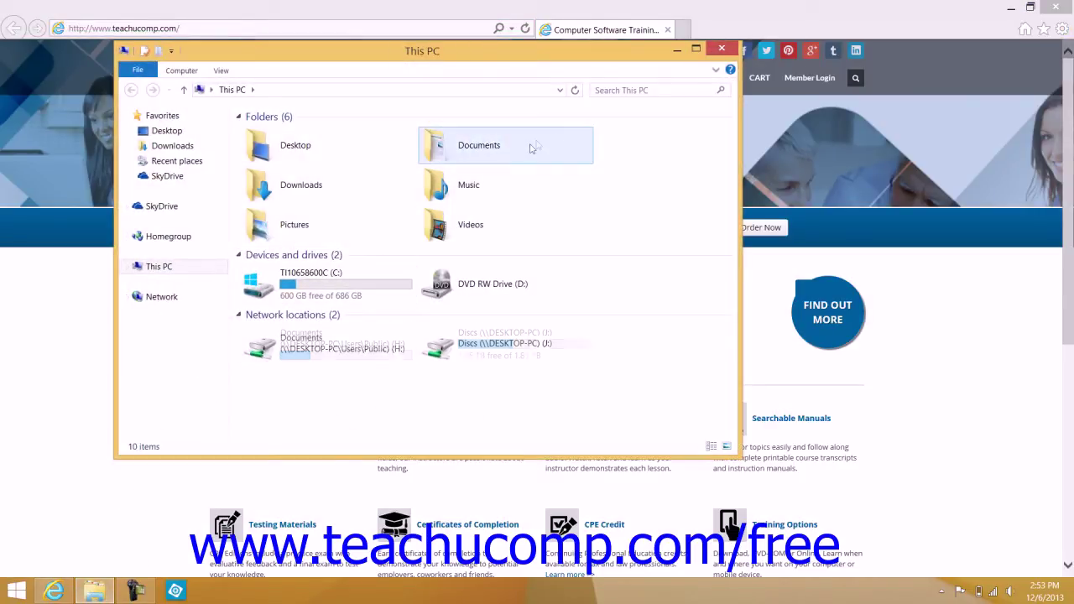
{"action": "left_click", "coordinate": [695, 49]}
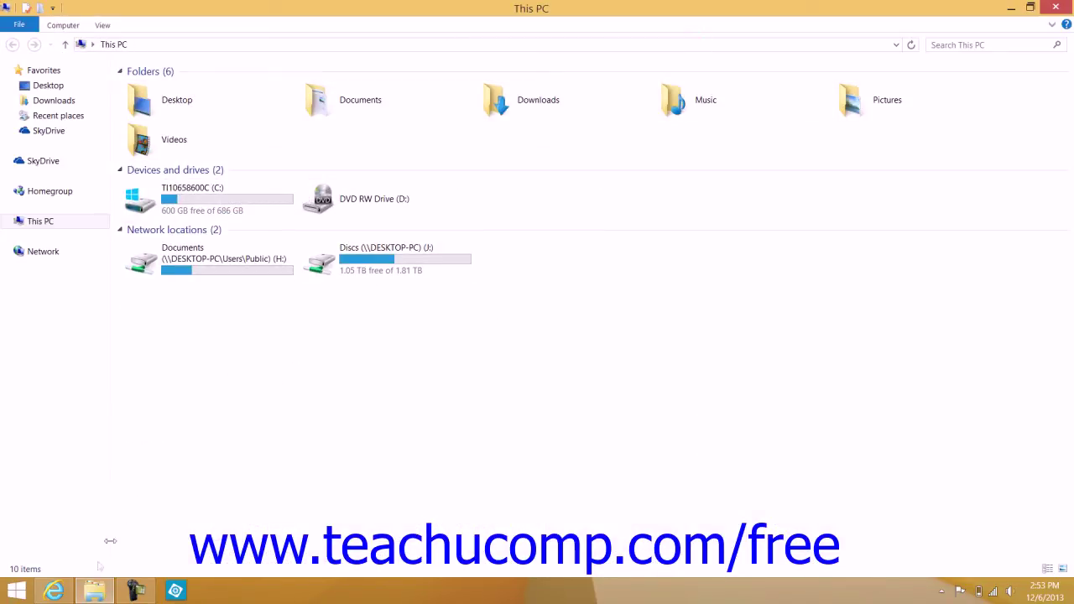
{"action": "left_click", "coordinate": [53, 592]}
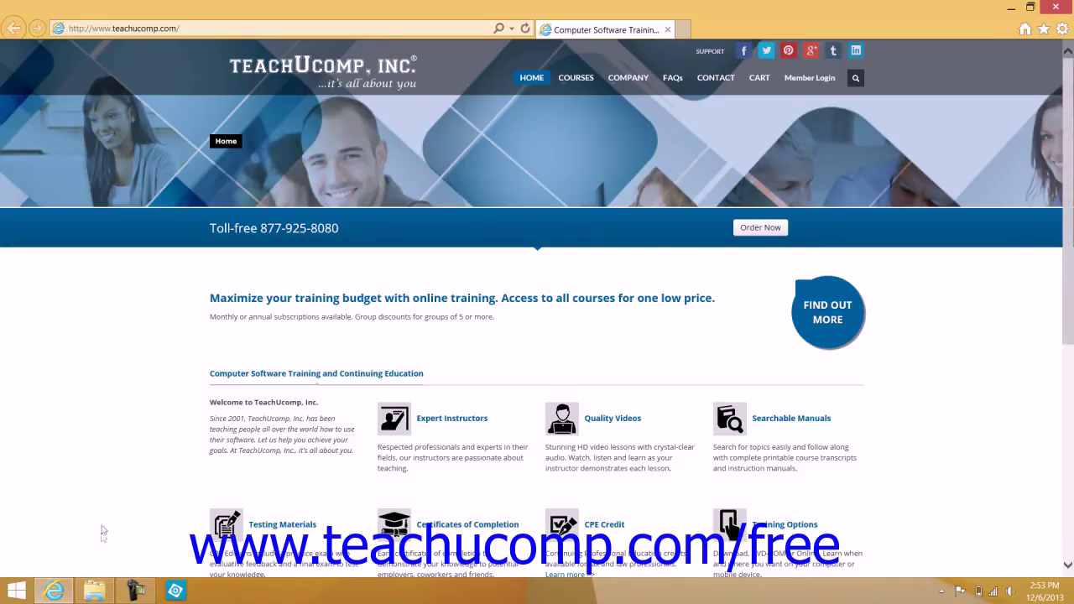
{"action": "left_click", "coordinate": [96, 591]}
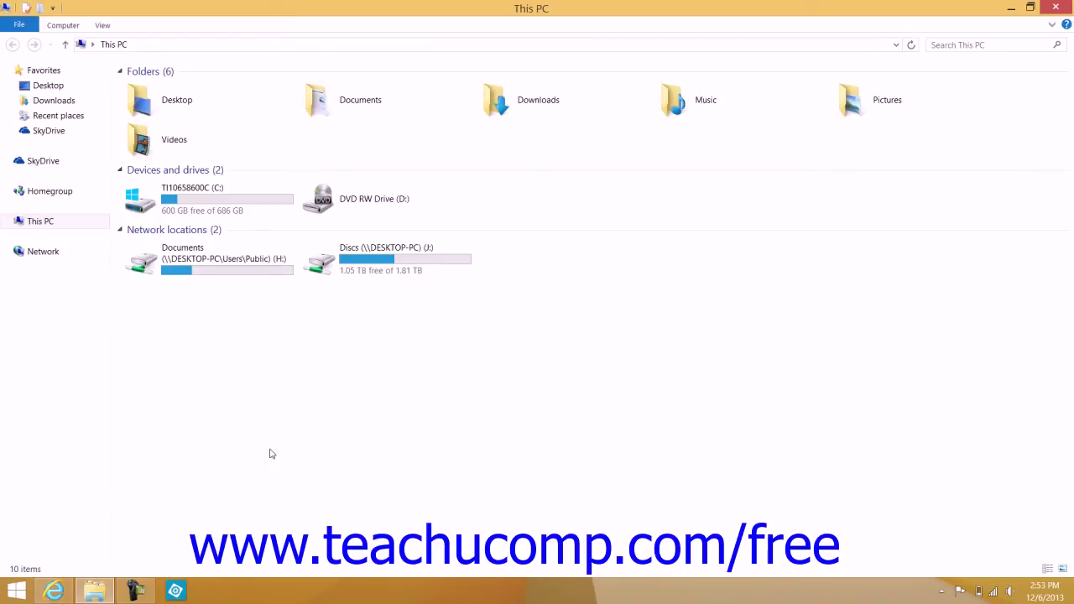
{"action": "mouse_move", "coordinate": [54, 591]}
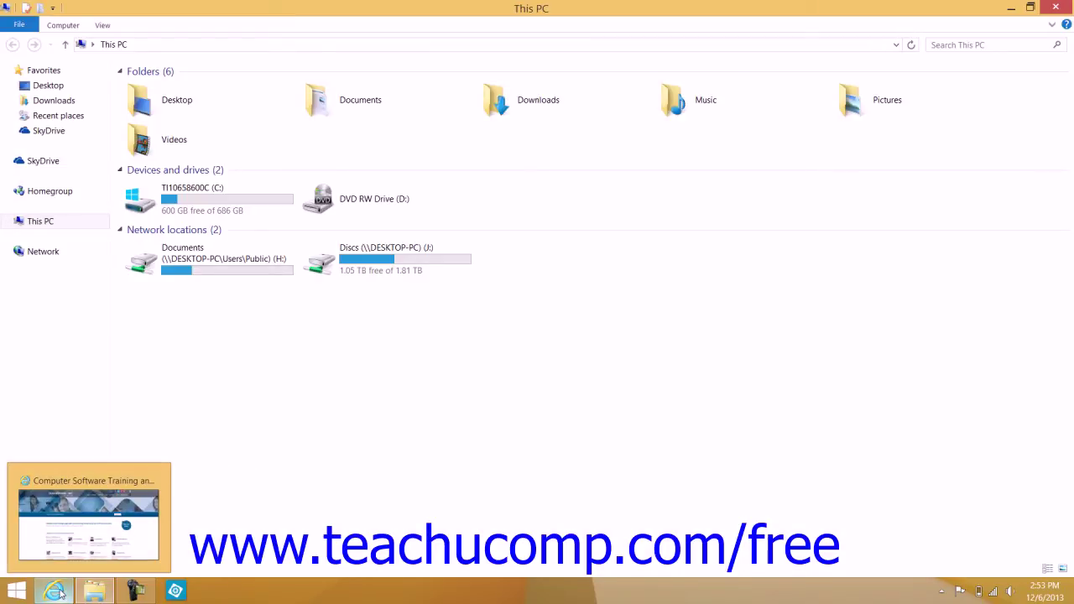
{"action": "left_click", "coordinate": [60, 593]}
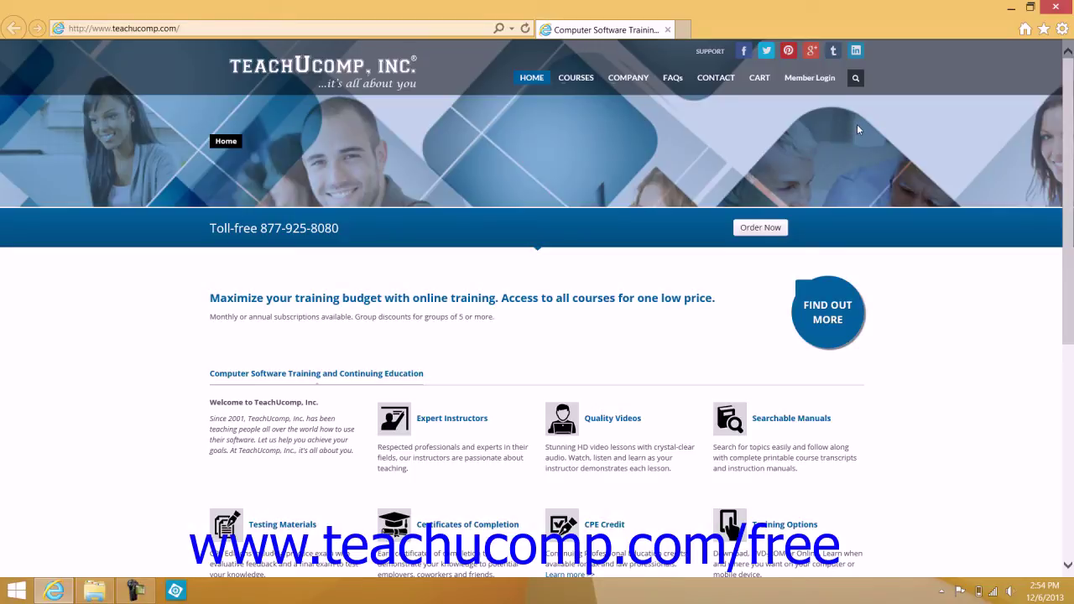
{"action": "left_click", "coordinate": [1031, 8]}
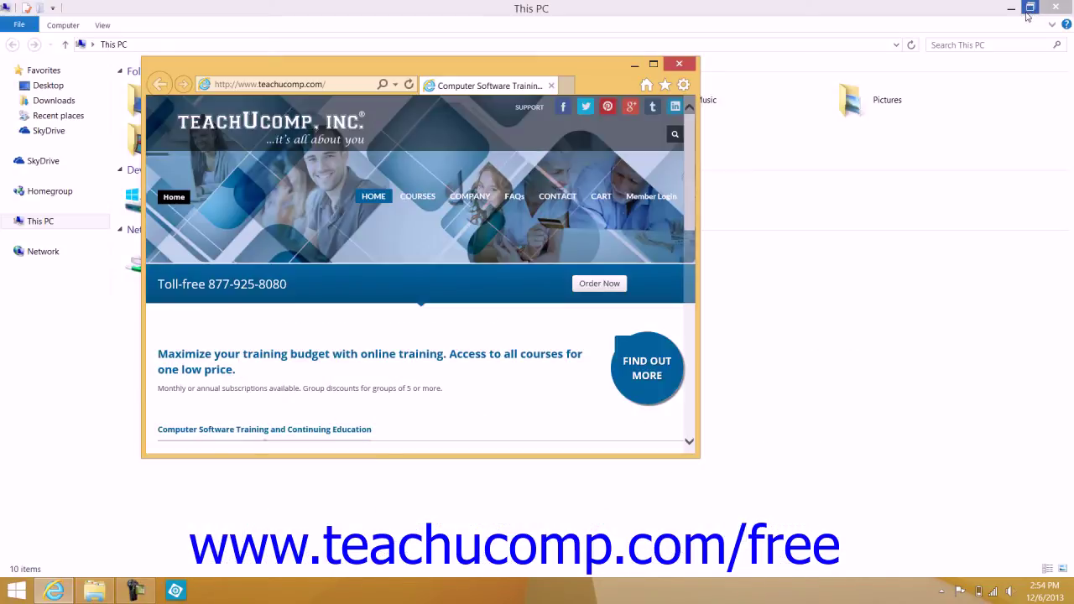
{"action": "mouse_move", "coordinate": [1065, 4]}
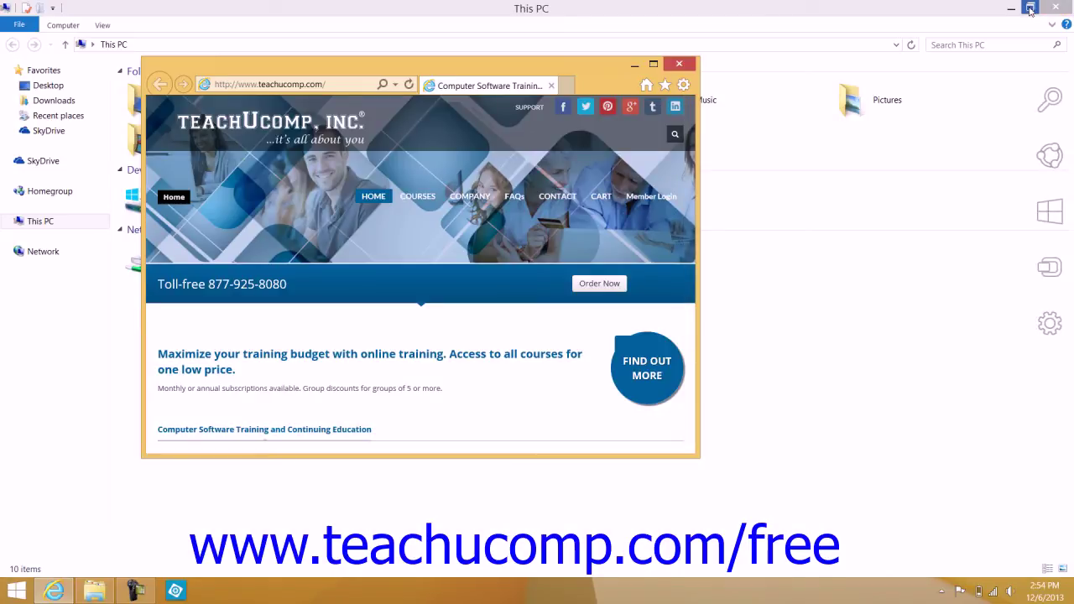
- Restore This PC down to a window and drag its corner to make it narrower
{"action": "left_click", "coordinate": [1031, 9]}
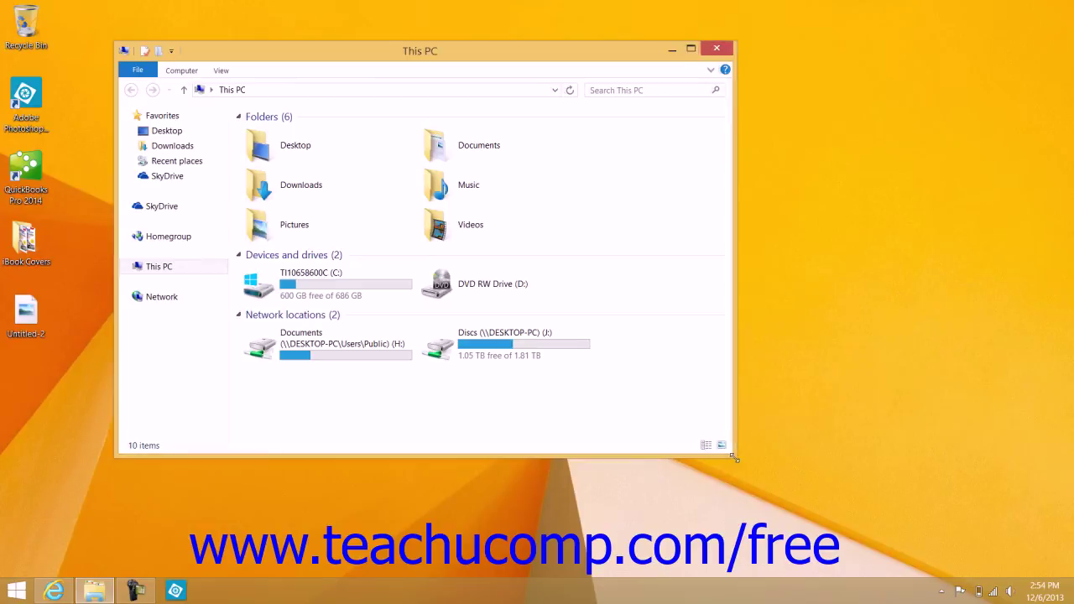
{"action": "left_click_drag", "start_coordinate": [740, 458], "coordinate": [619, 453]}
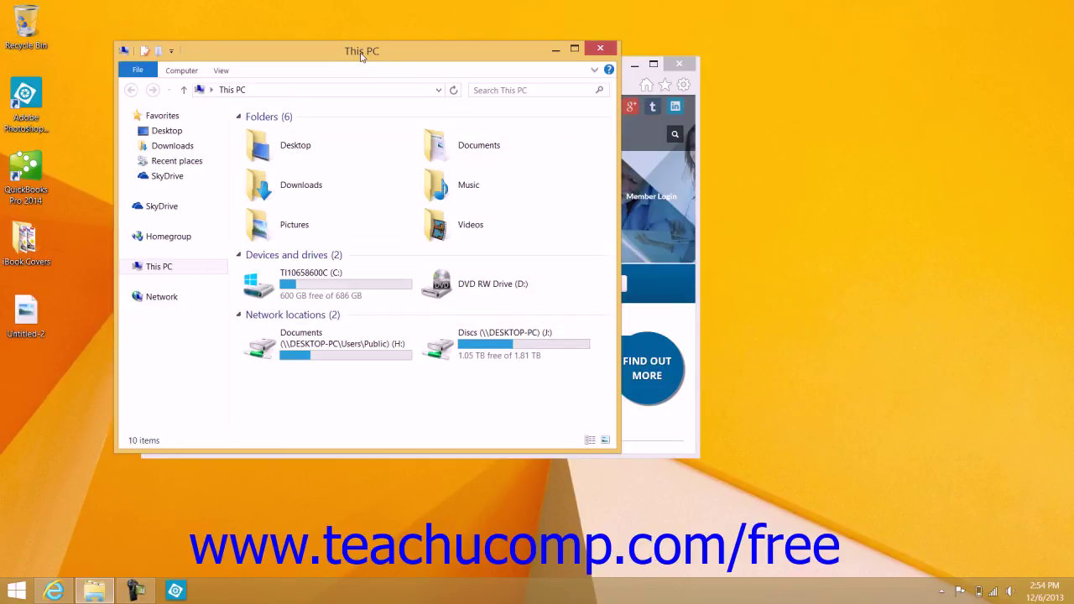
- Move This PC down-right, shift the browser left in front, then bring This PC forward
{"action": "left_click_drag", "start_coordinate": [362, 56], "coordinate": [789, 167]}
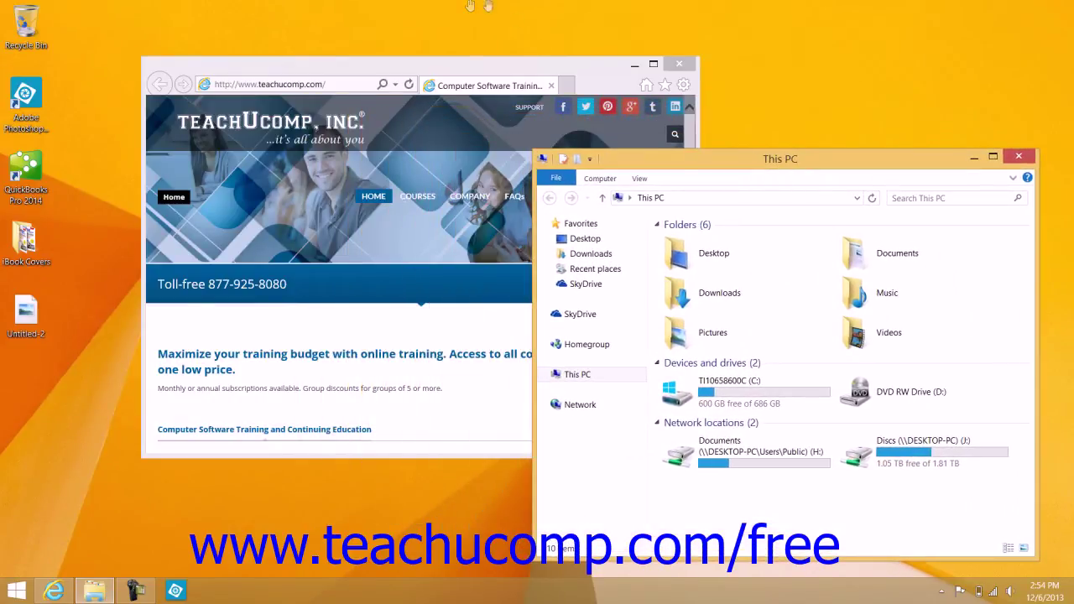
{"action": "left_click_drag", "start_coordinate": [426, 68], "coordinate": [332, 51]}
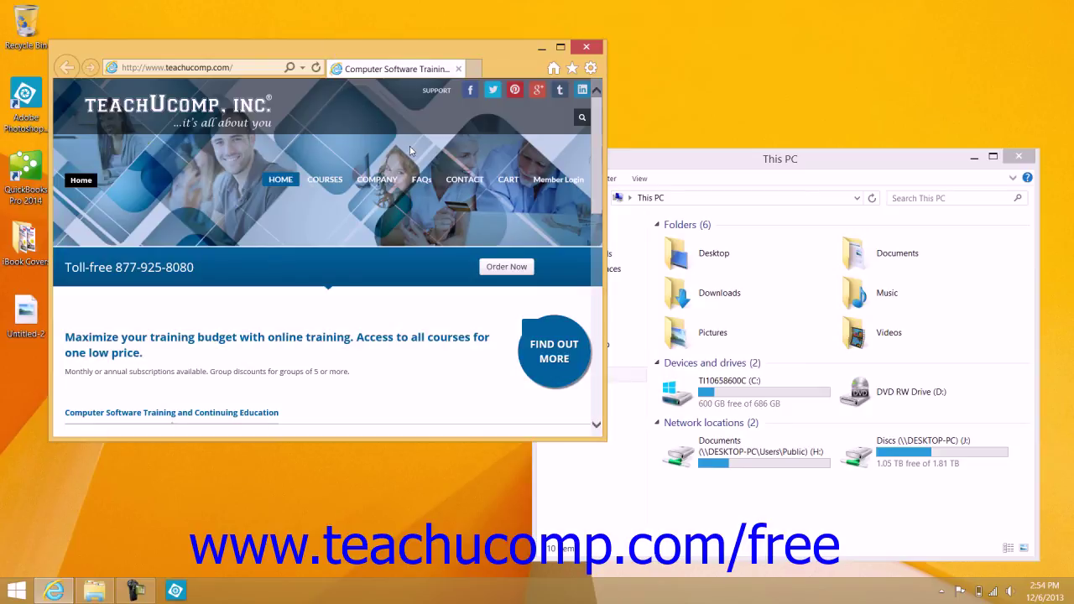
{"action": "left_click", "coordinate": [729, 168]}
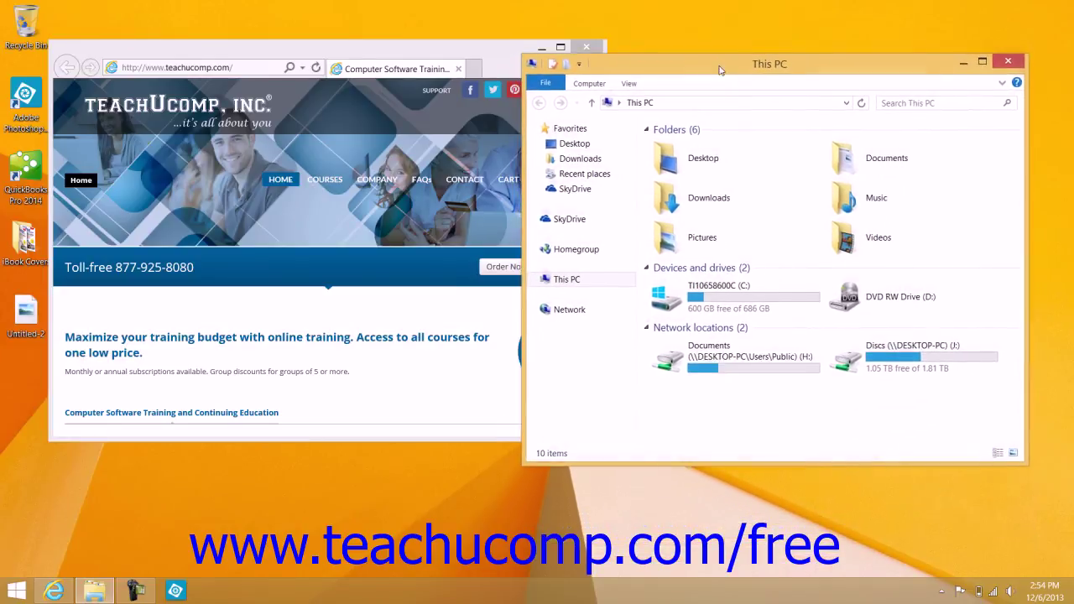
- Raise This PC level beside the browser window, then close This PC
{"action": "left_click_drag", "start_coordinate": [729, 168], "coordinate": [719, 60]}
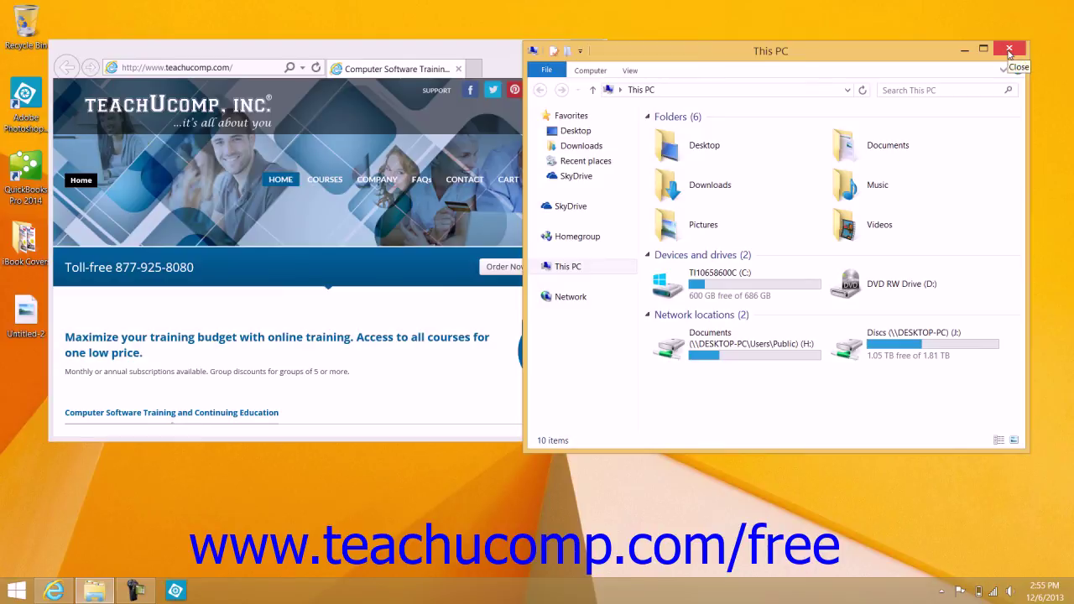
{"action": "left_click", "coordinate": [1009, 52]}
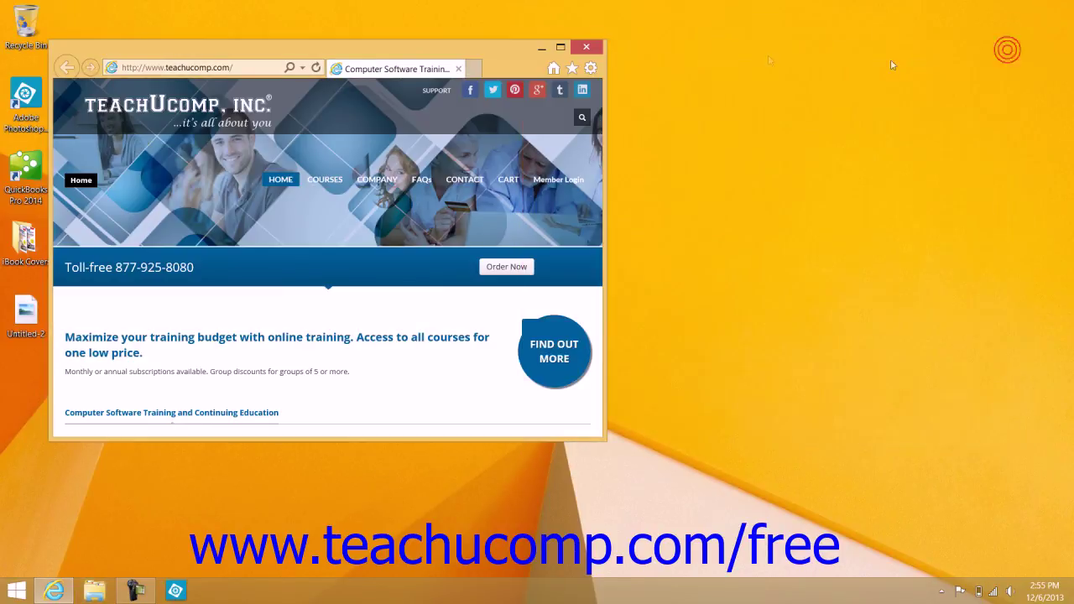
- Close the teachUcomp Internet Explorer window, leaving an empty desktop
{"action": "left_click", "coordinate": [587, 49]}
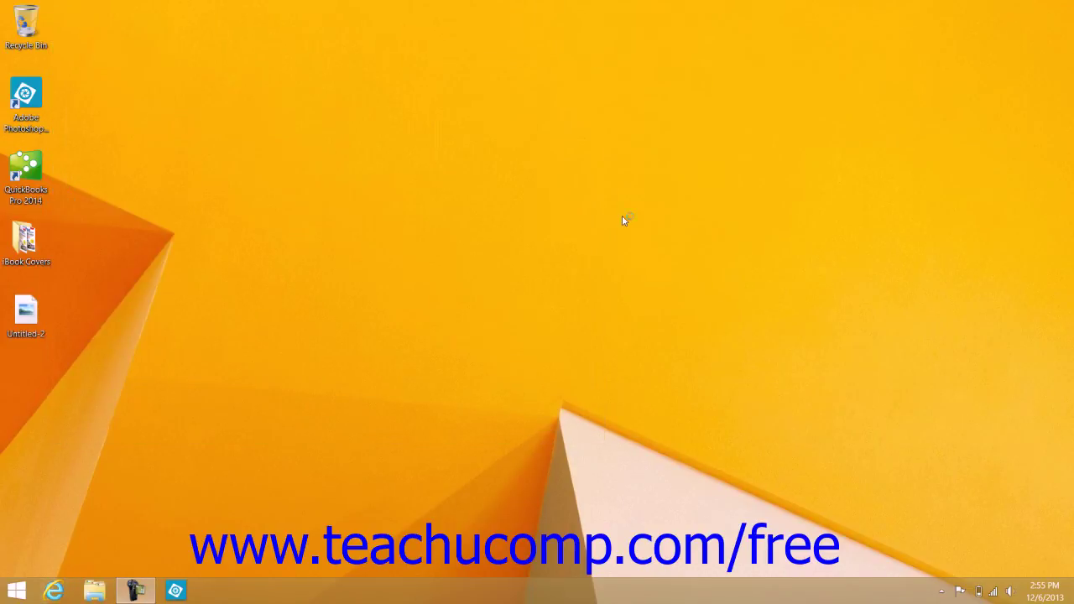